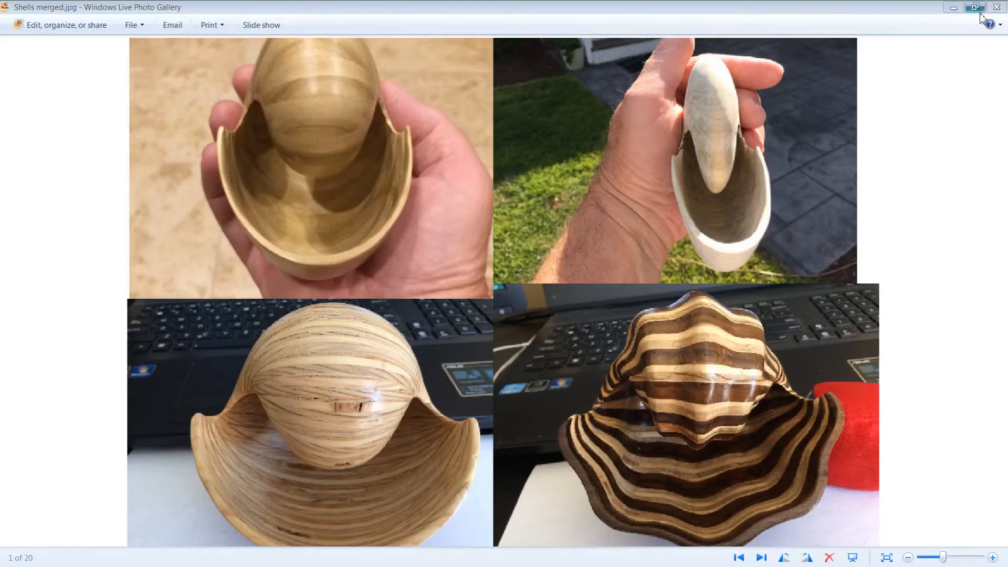
Close the shell photo collage, switch to the Spiral Shell SVG Generator sheet and inspect the starting radius Y axis formula
left_click(996, 7)
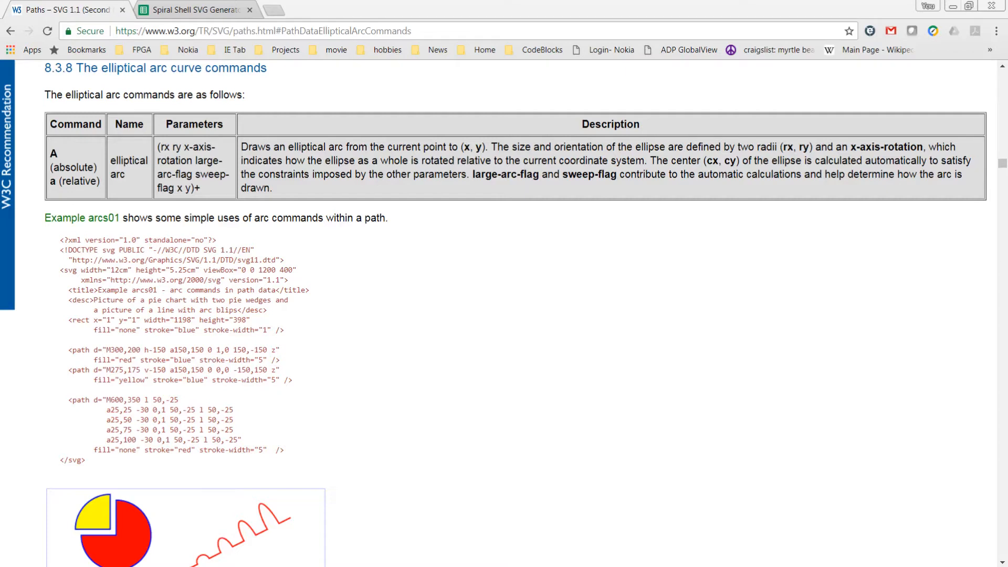
key("ctrl+Tab")
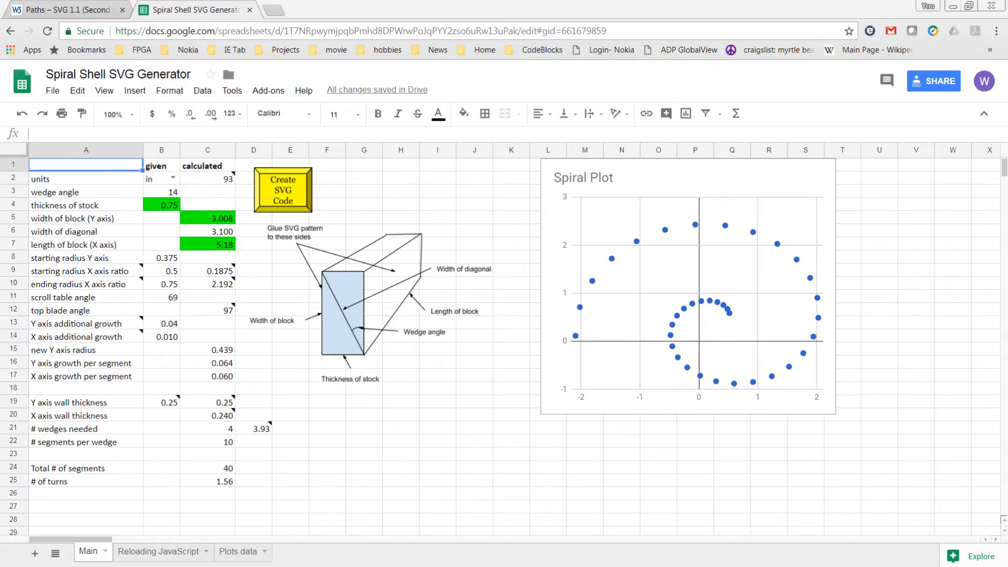
left_click(162, 258)
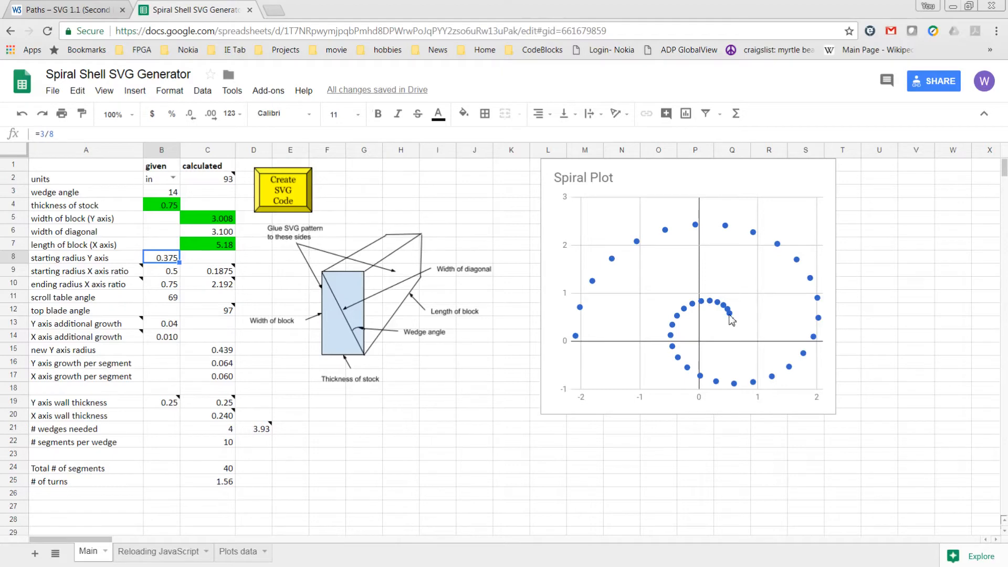
left_click(161, 271)
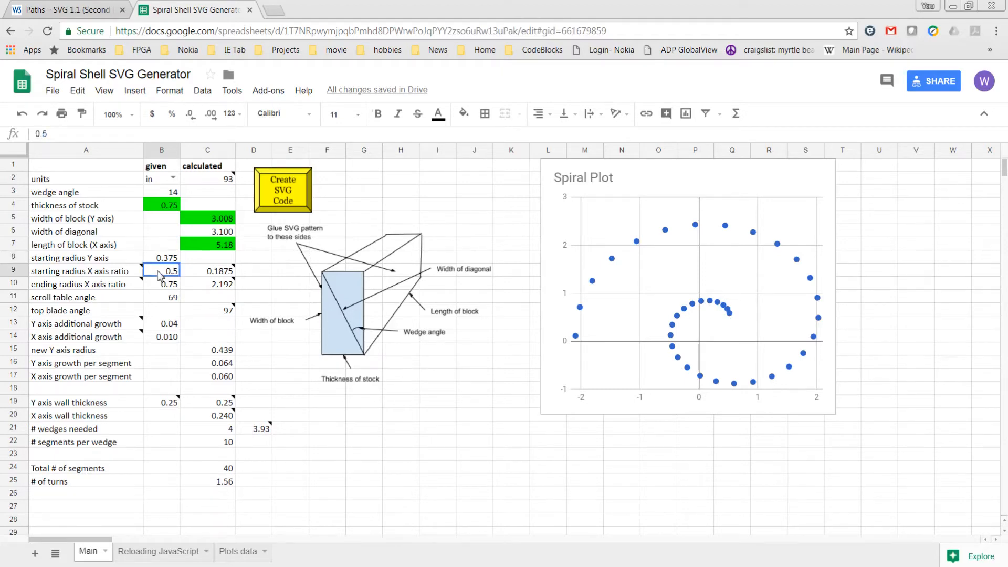
mouse_move(88, 271)
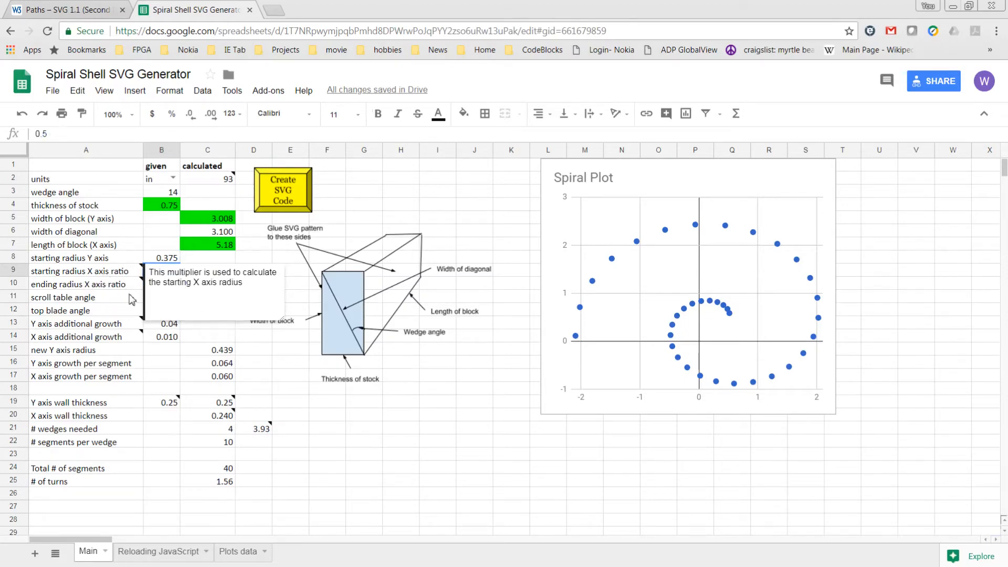
left_click(208, 258)
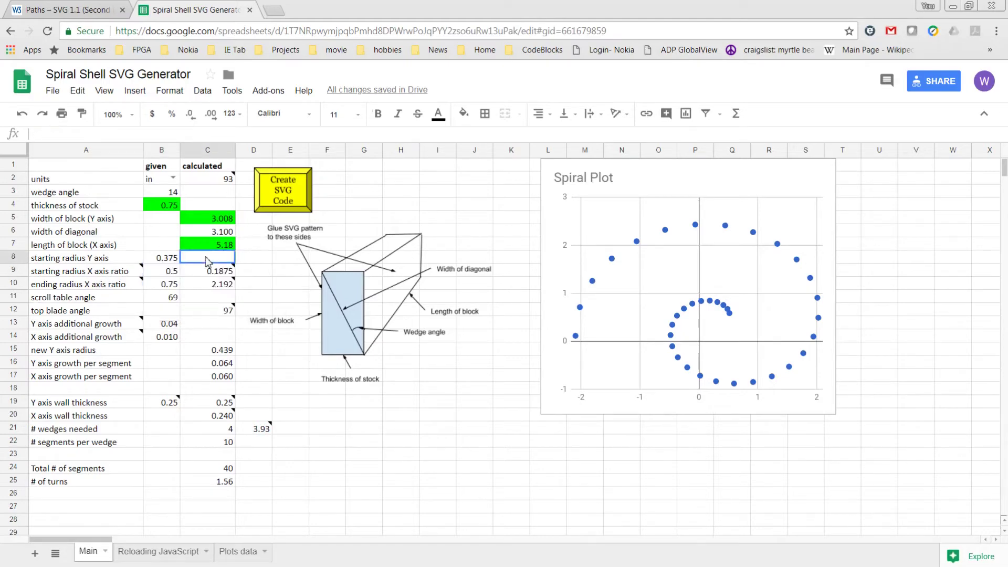
left_click(167, 272)
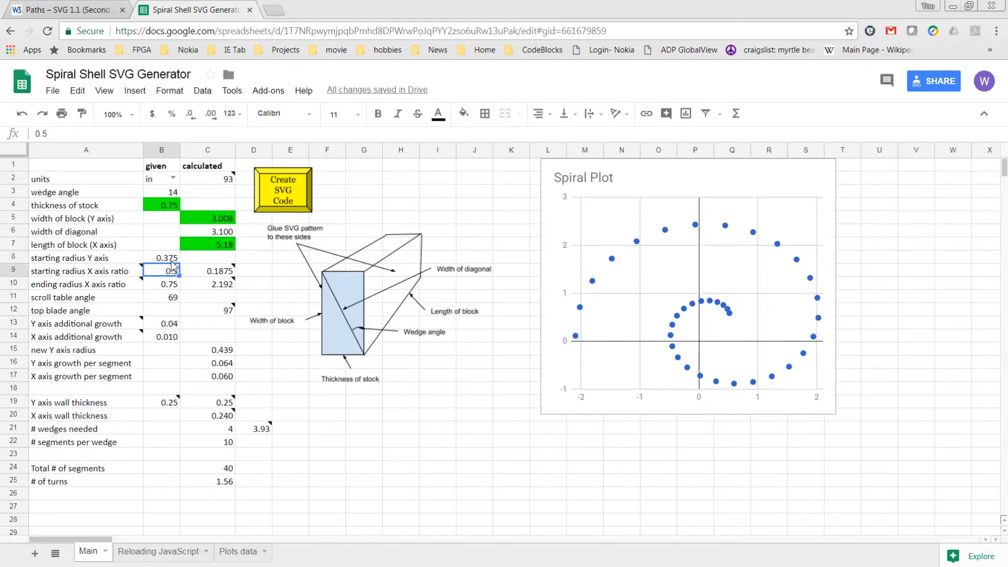
left_click(207, 272)
mouse_move(216, 284)
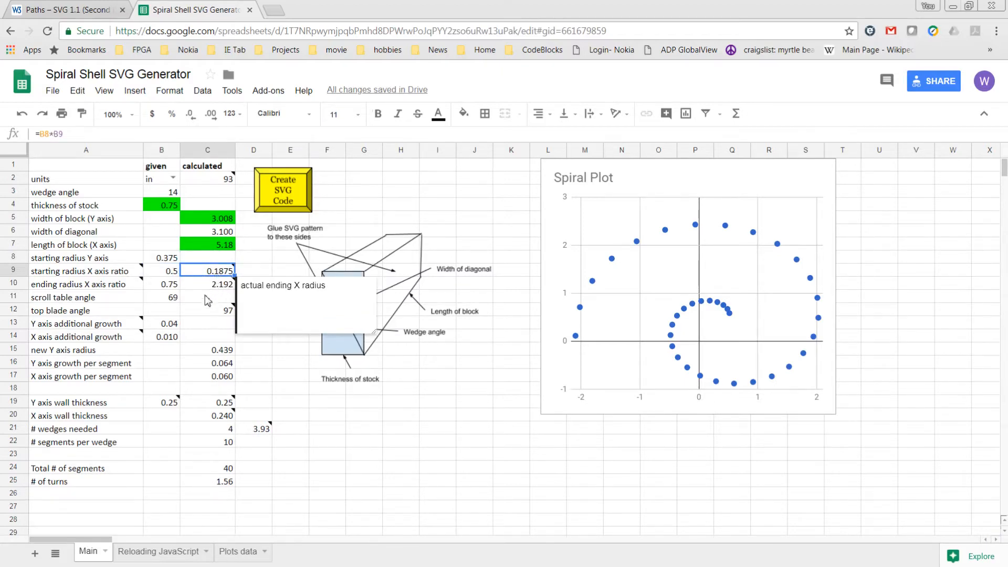
left_click(169, 285)
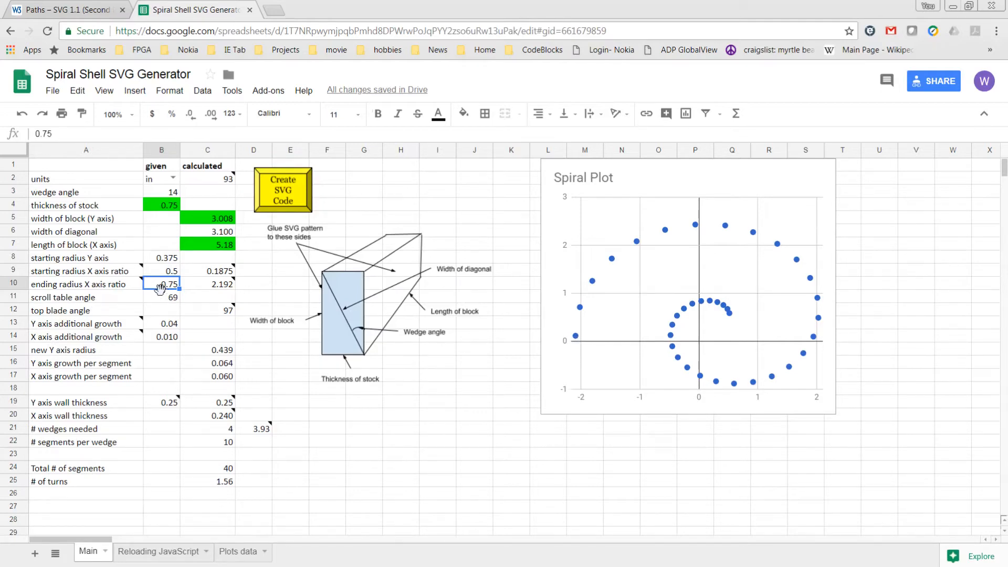
left_click(212, 288)
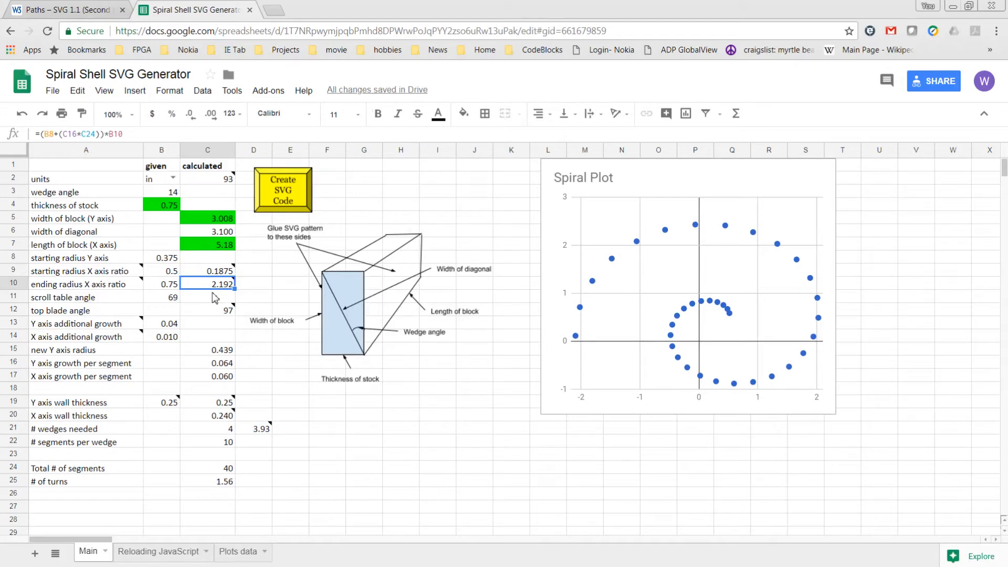
mouse_move(166, 402)
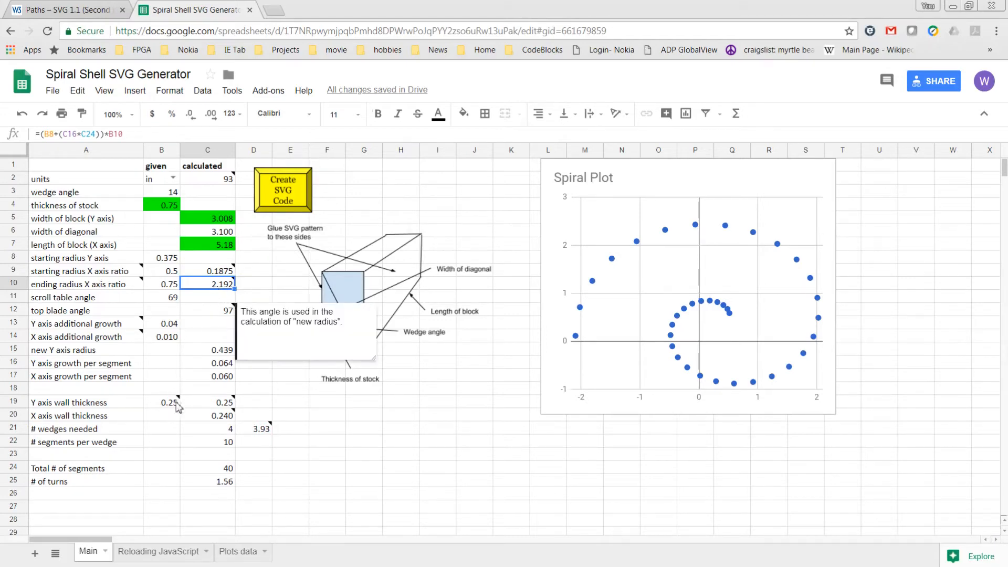
left_click(165, 324)
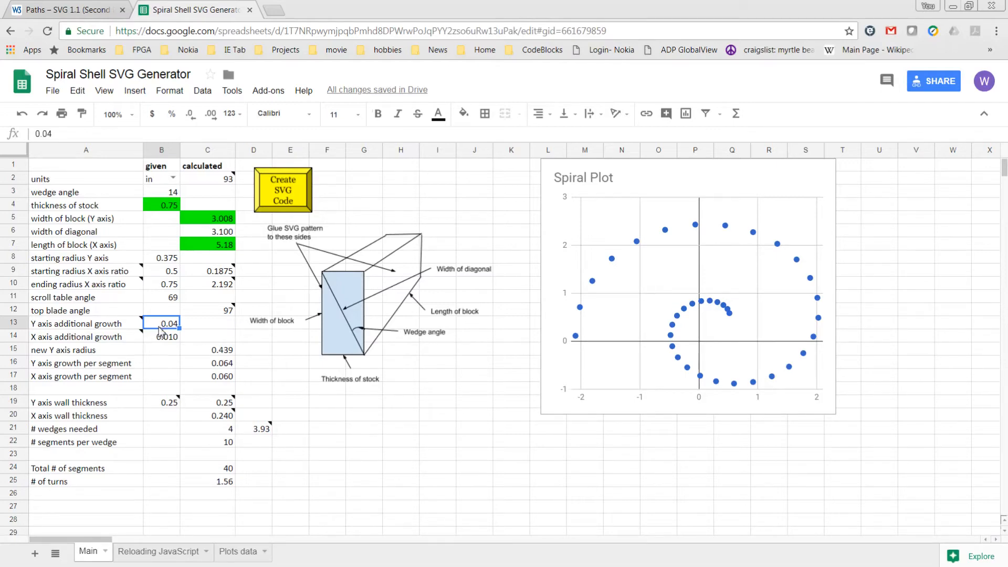
left_click(165, 337, "shift")
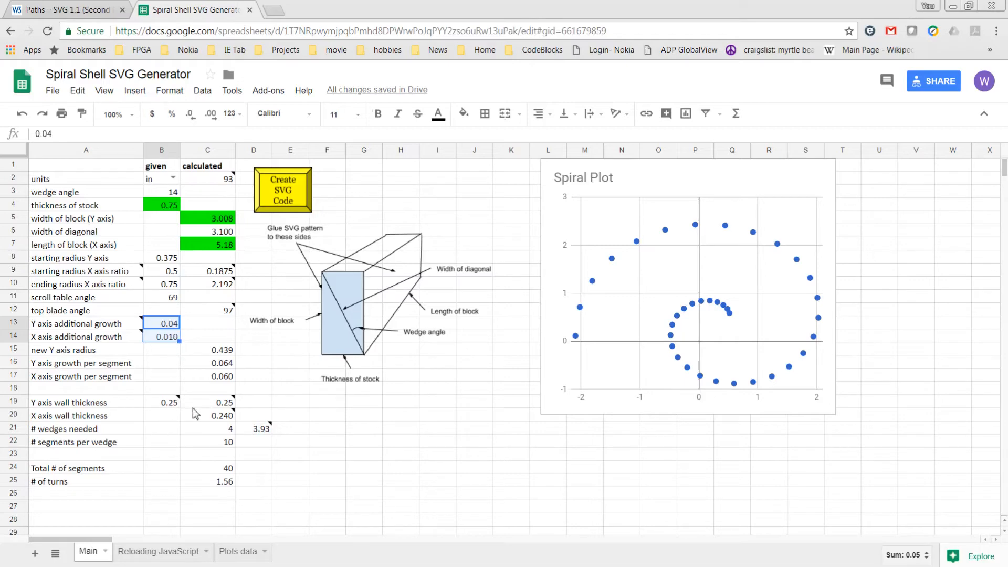
mouse_move(208, 402)
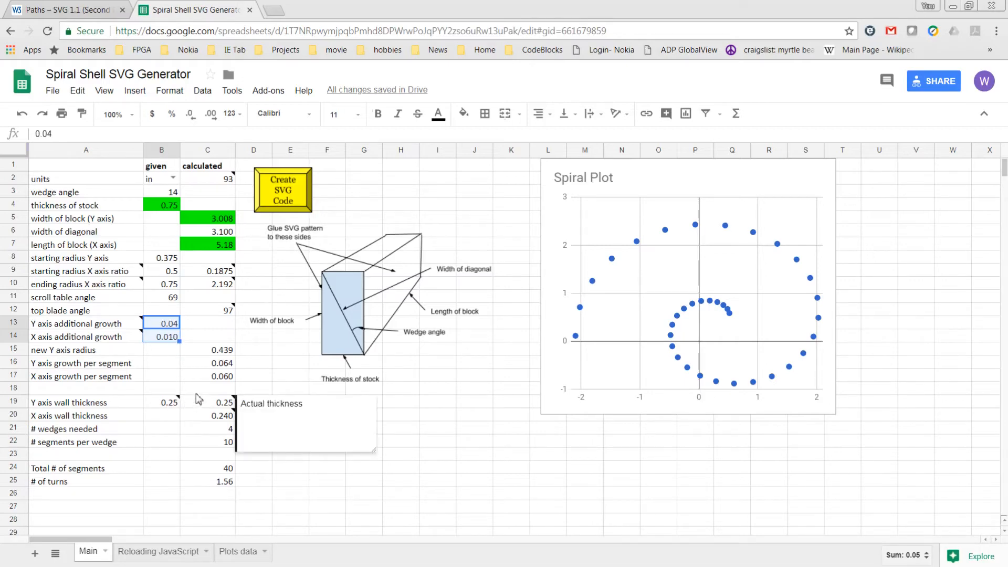
left_click(204, 418)
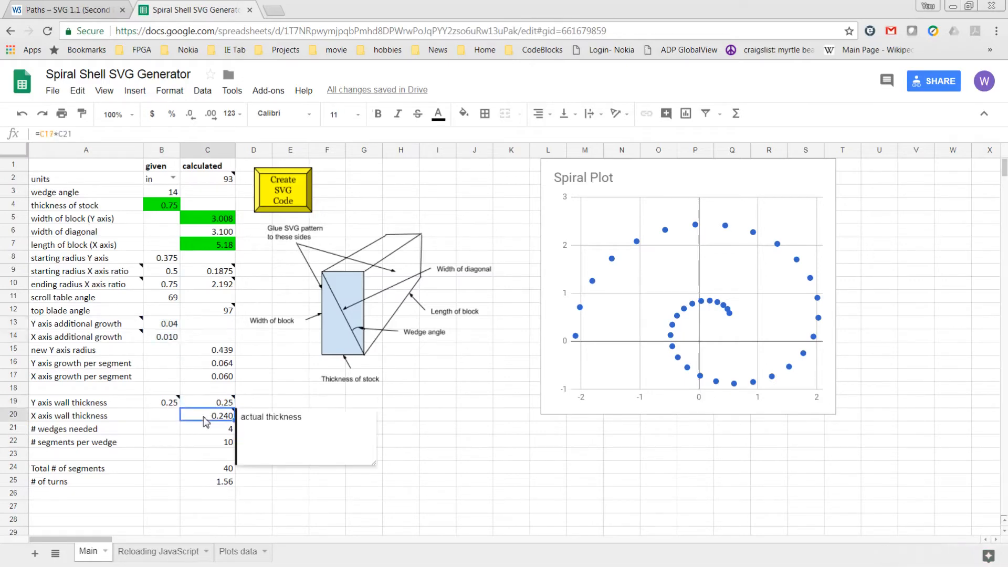
left_click(211, 402)
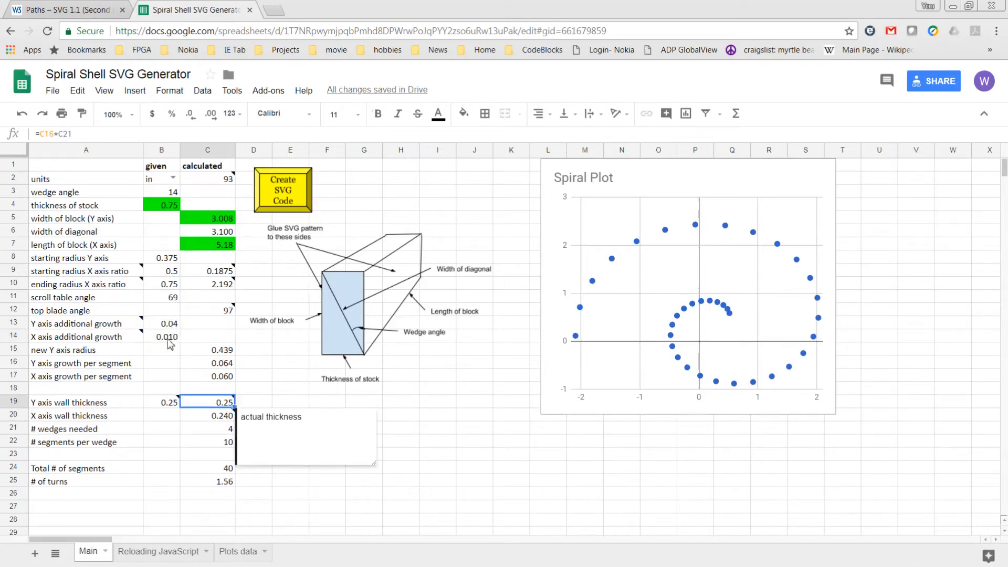
left_click_drag(164, 324, 164, 338)
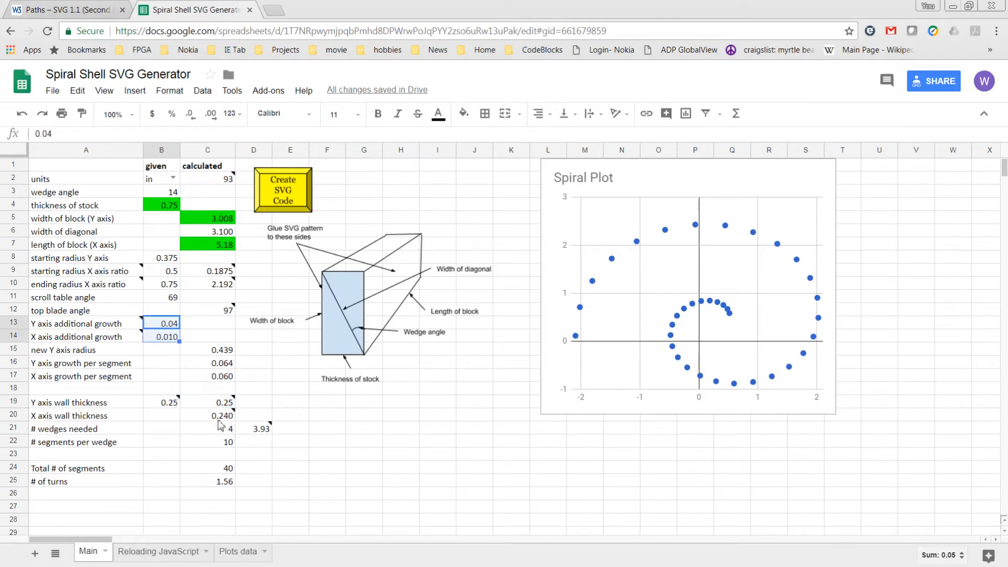
mouse_move(260, 429)
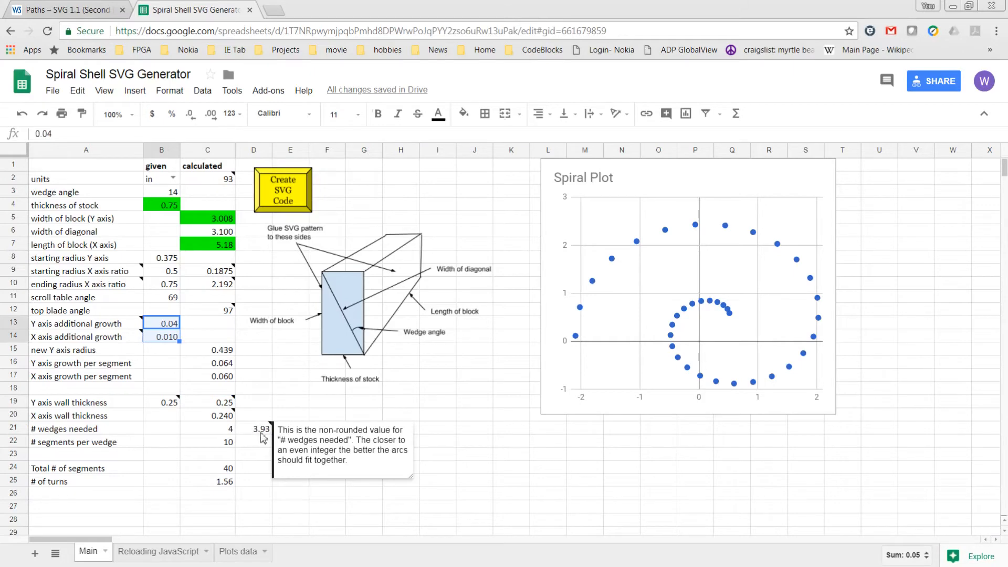
left_click(260, 433)
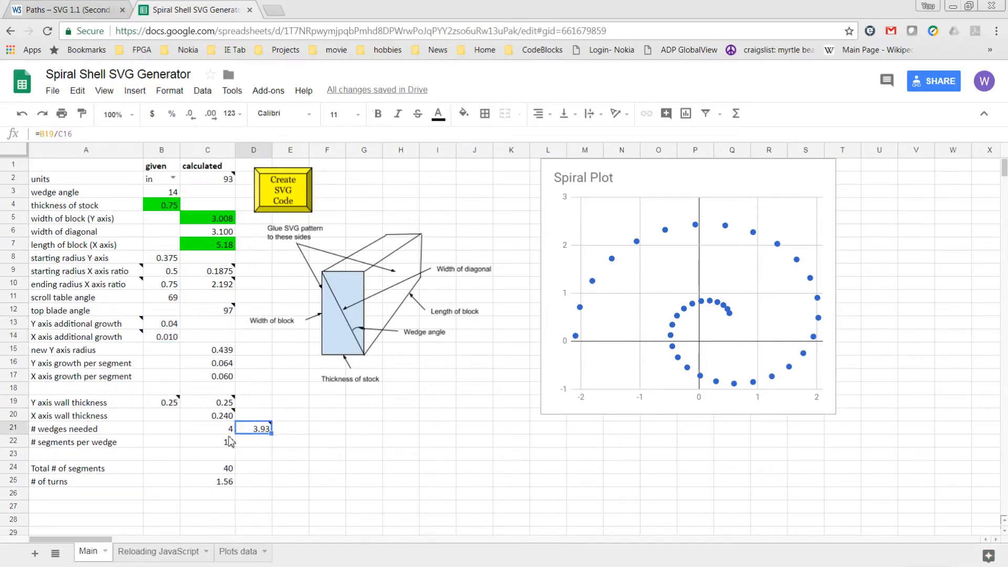
mouse_move(209, 416)
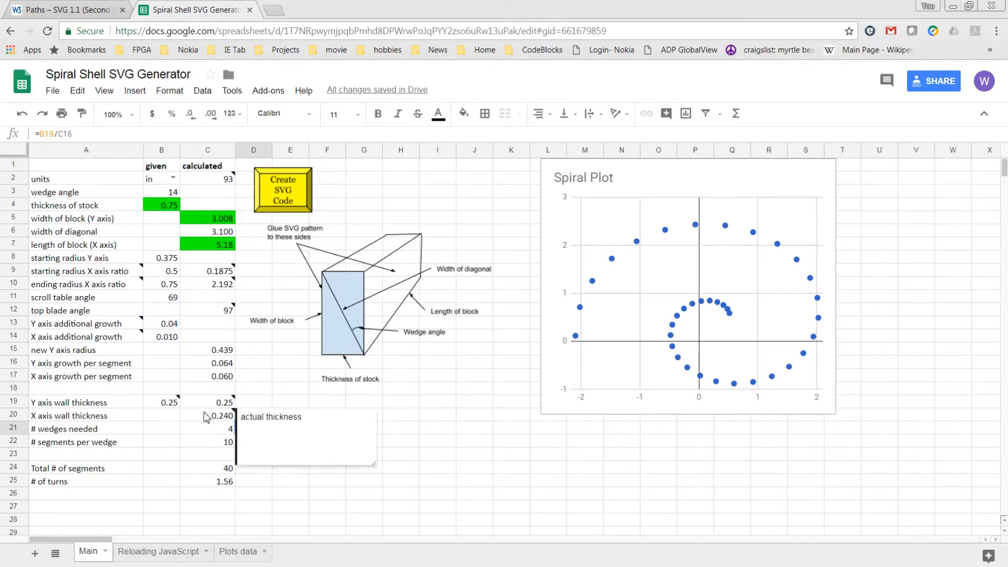
left_click_drag(212, 404, 210, 417)
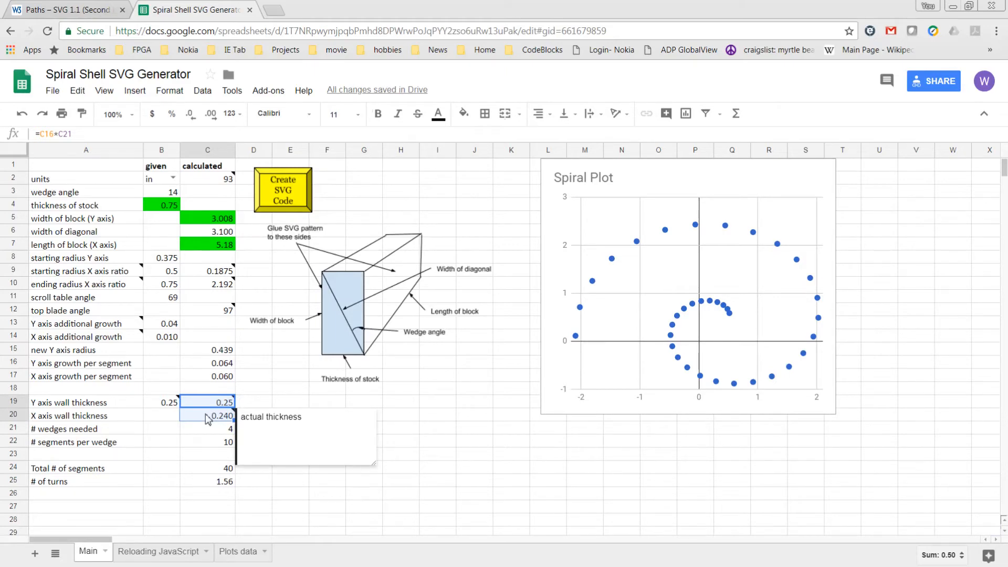
left_click(86, 442)
Review the X and Y axis additional growth, scroll table angle, and starting/ending radius X axis ratio values
left_click(165, 325)
left_click(162, 337)
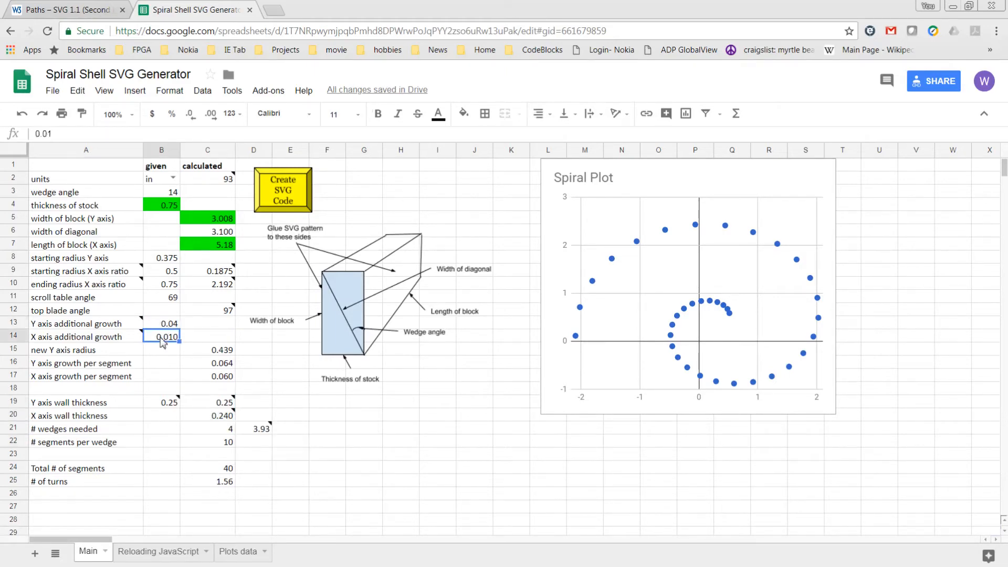
left_click(162, 324)
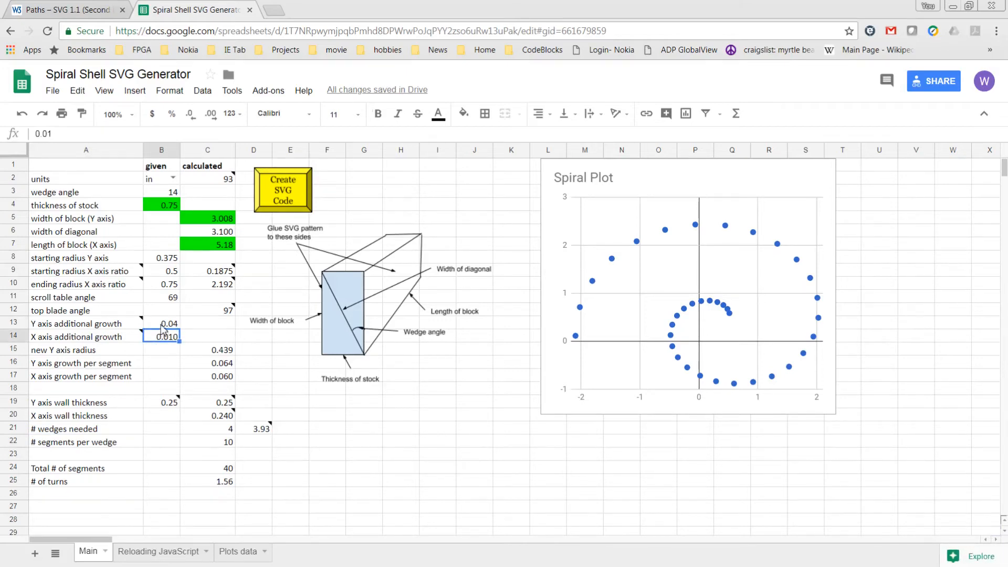
left_click(163, 326)
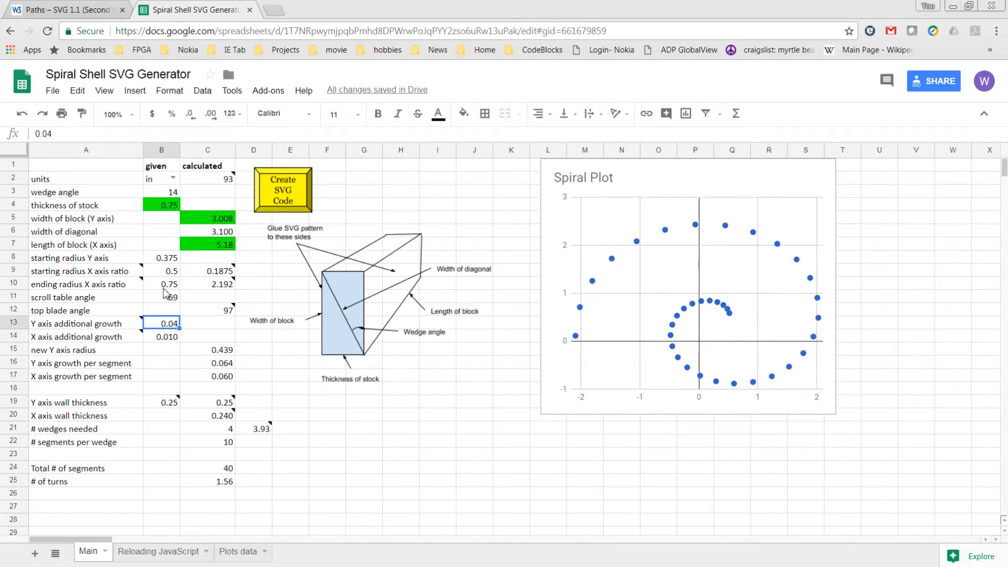
left_click(168, 271)
left_click(167, 298)
key("Up")
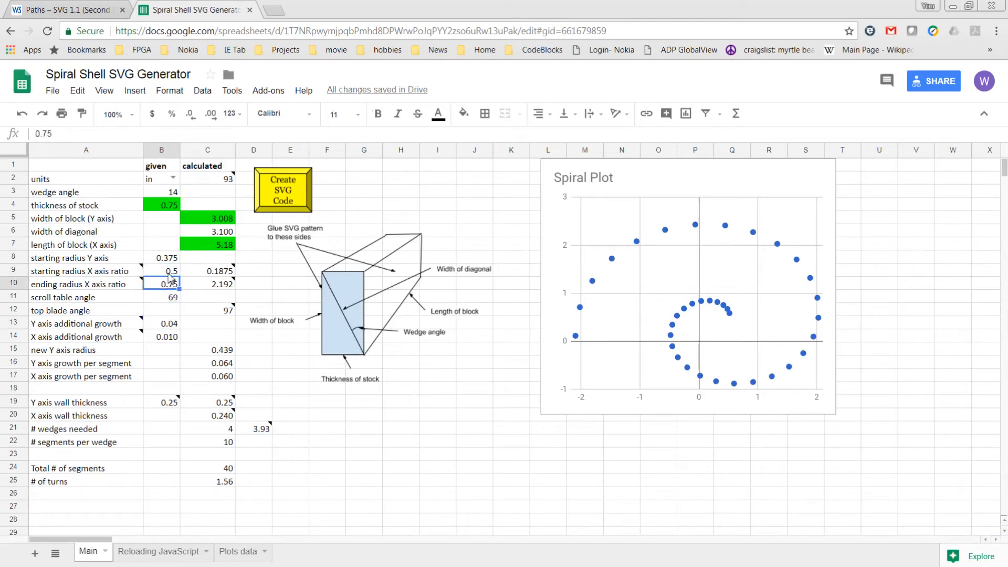
key("Up")
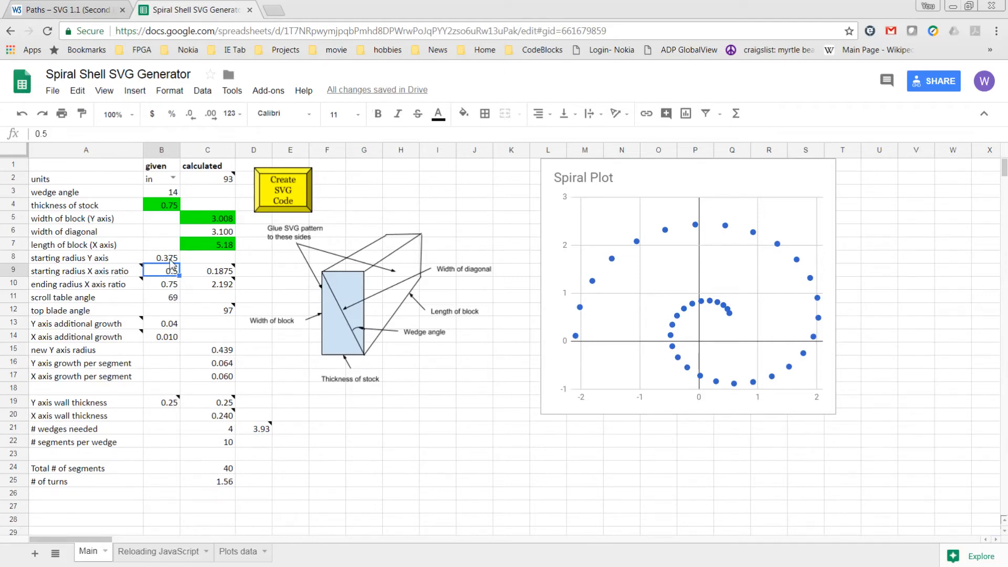
left_click(165, 285)
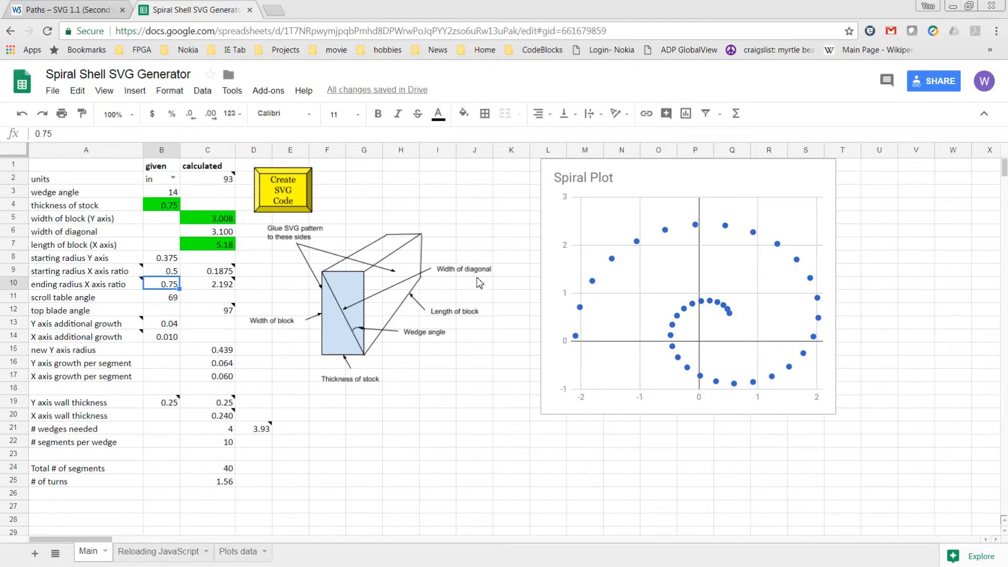
Run Create SVG Code, dismiss the generated SVG popup and bring up the Inkscape pattern drawing
left_click(284, 191)
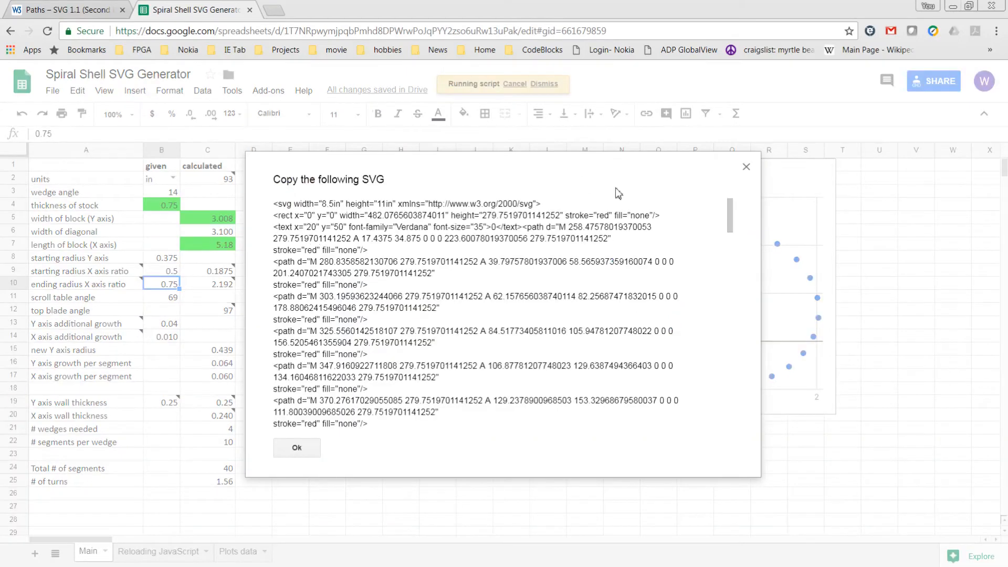
left_click(748, 169)
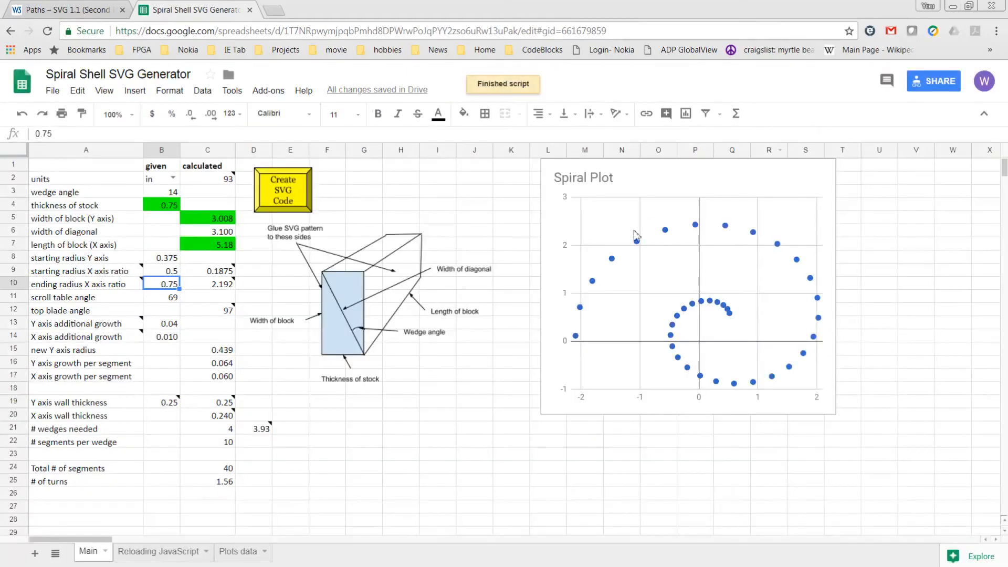
left_click(953, 6)
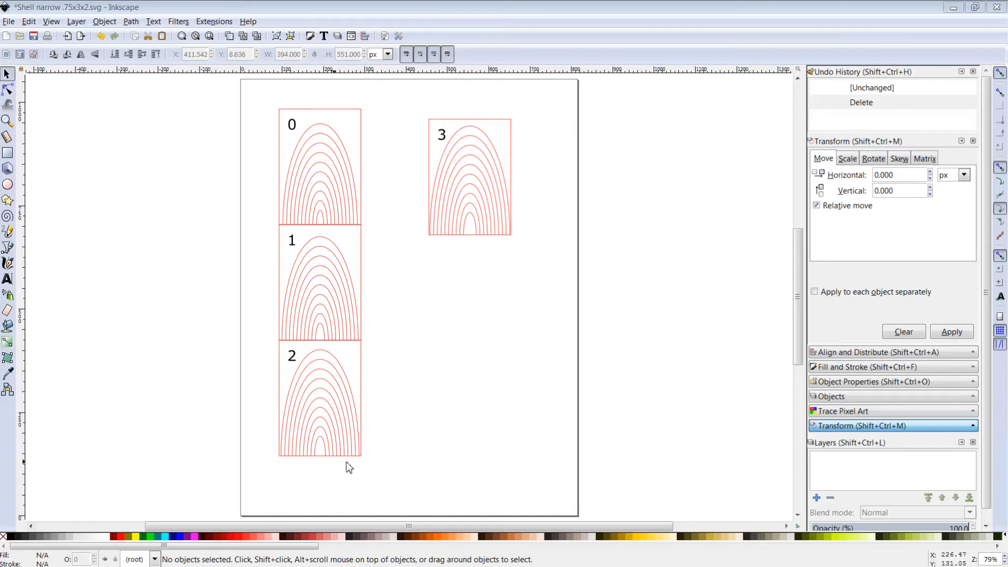
Show the wide-to-narrow shell pattern document, then bring up the shell project photos
left_click(954, 8)
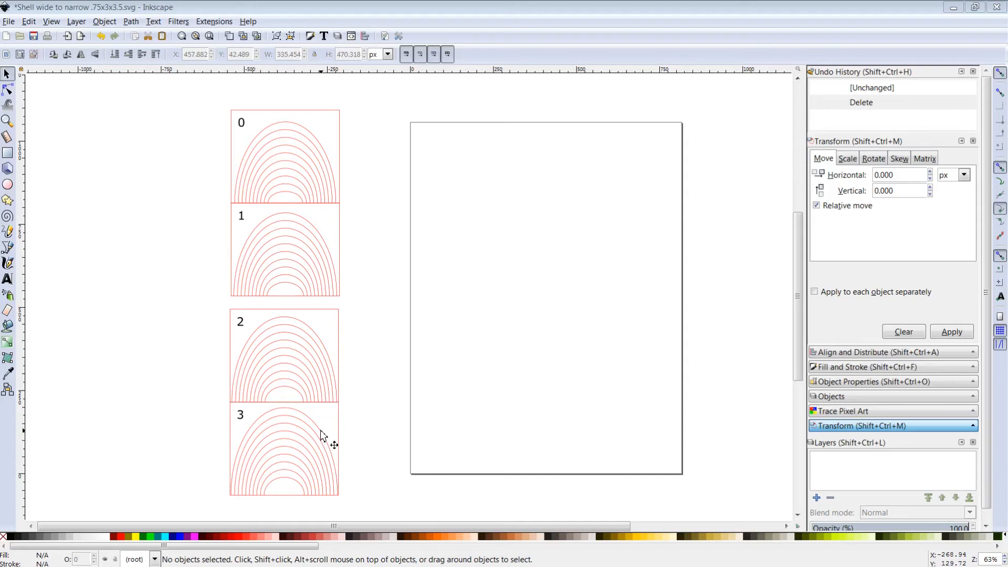
left_click(953, 8)
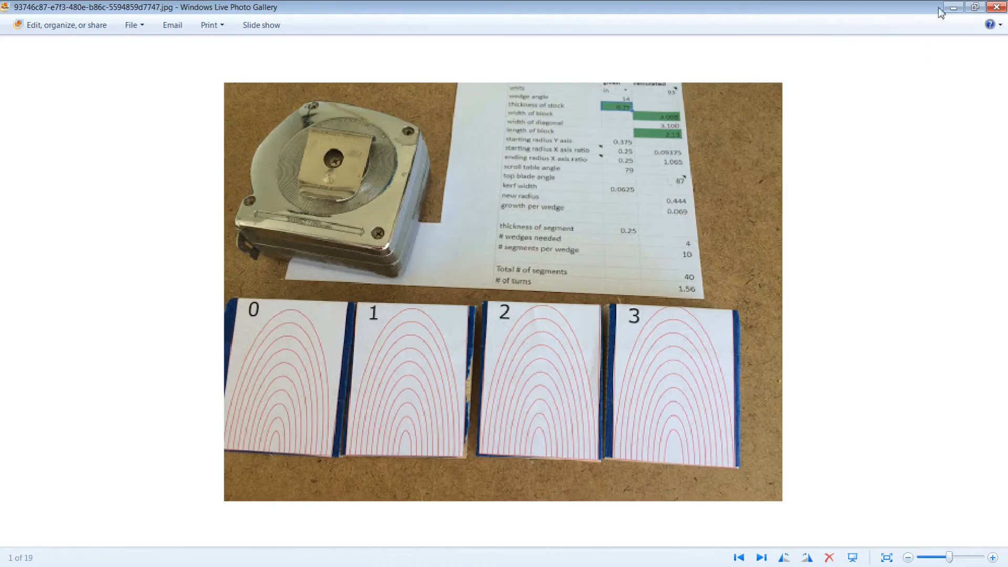
Browse the finished wooden shell photos, then return to the spreadsheet
left_click(956, 10)
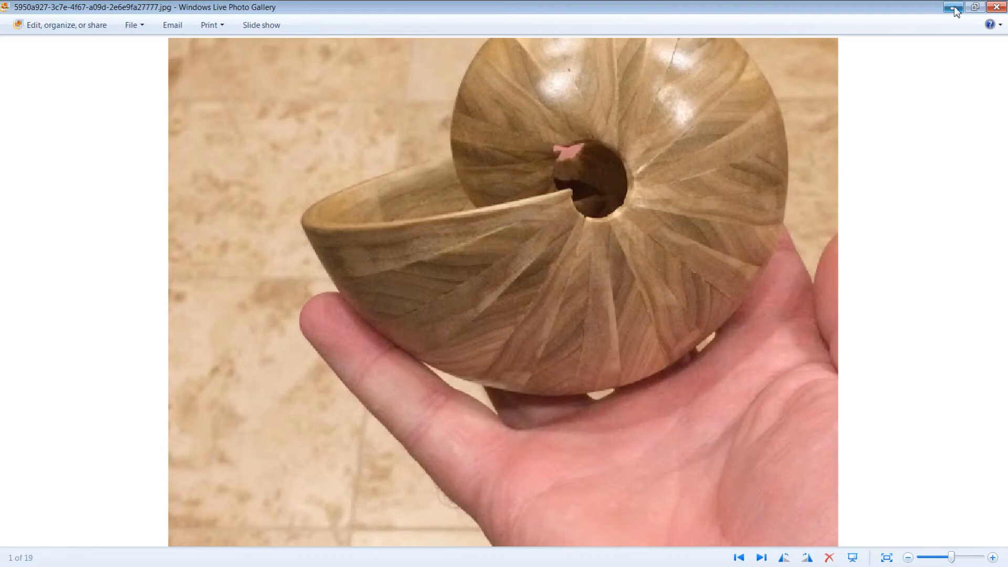
key("Right")
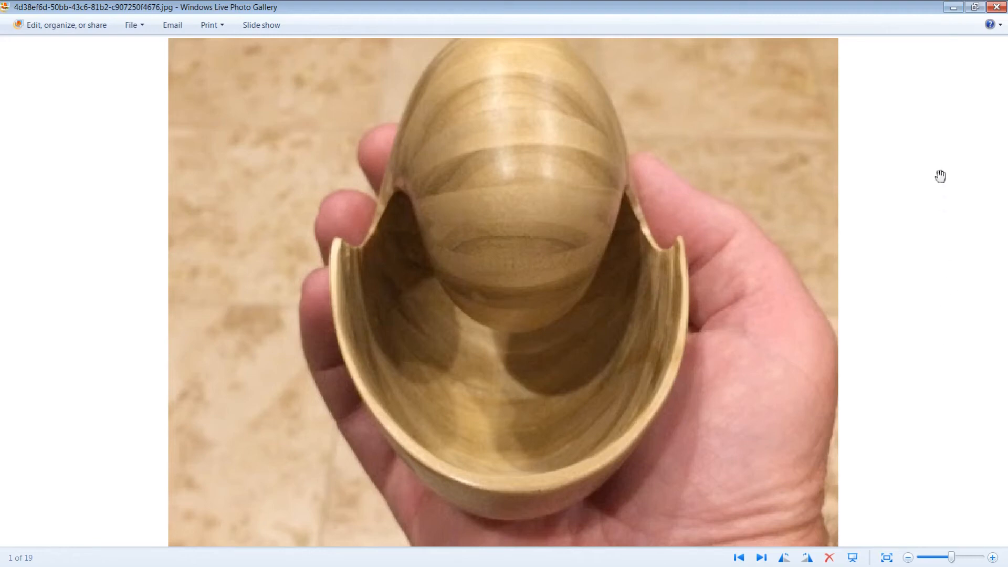
left_click(954, 7)
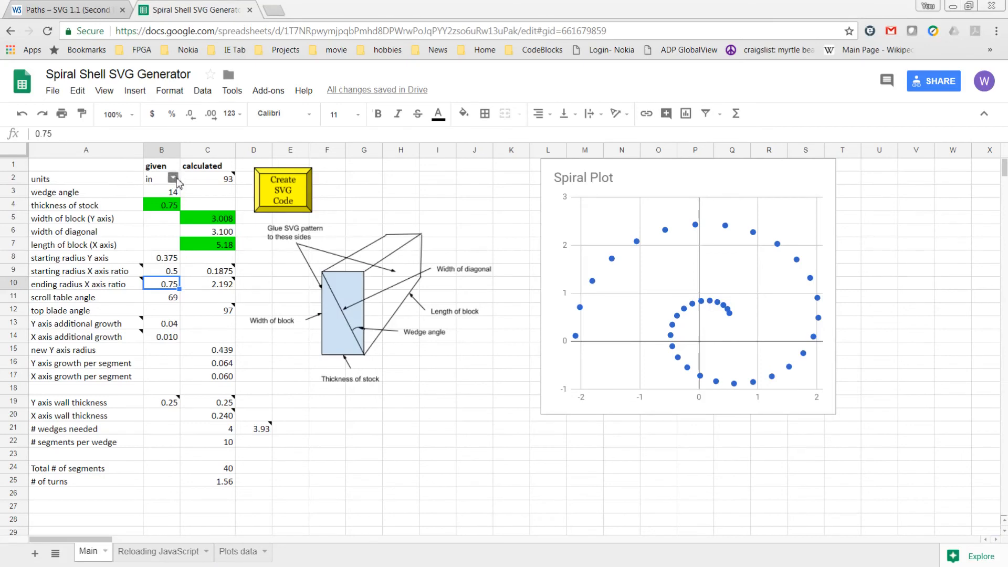
left_click(111, 179)
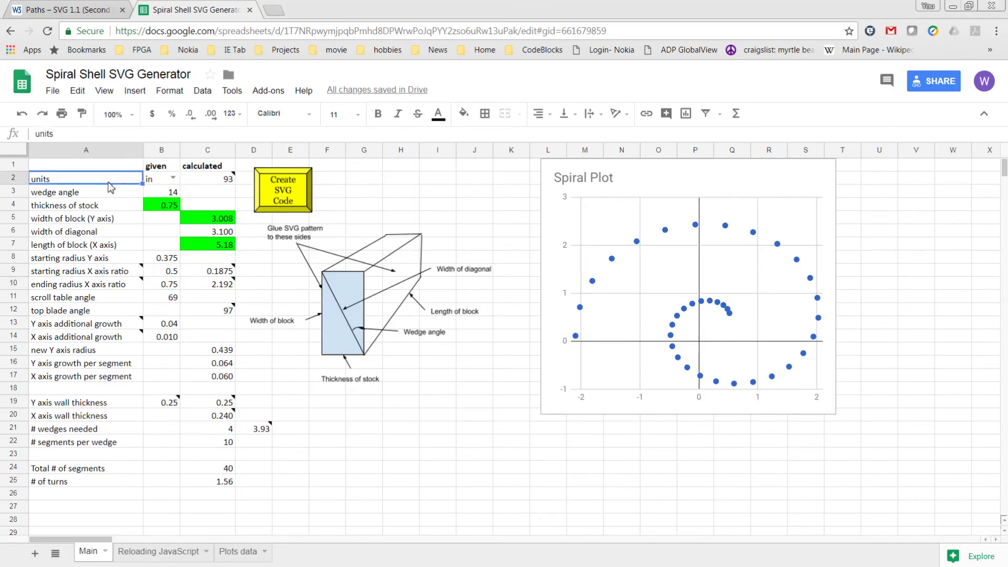
left_click(175, 181)
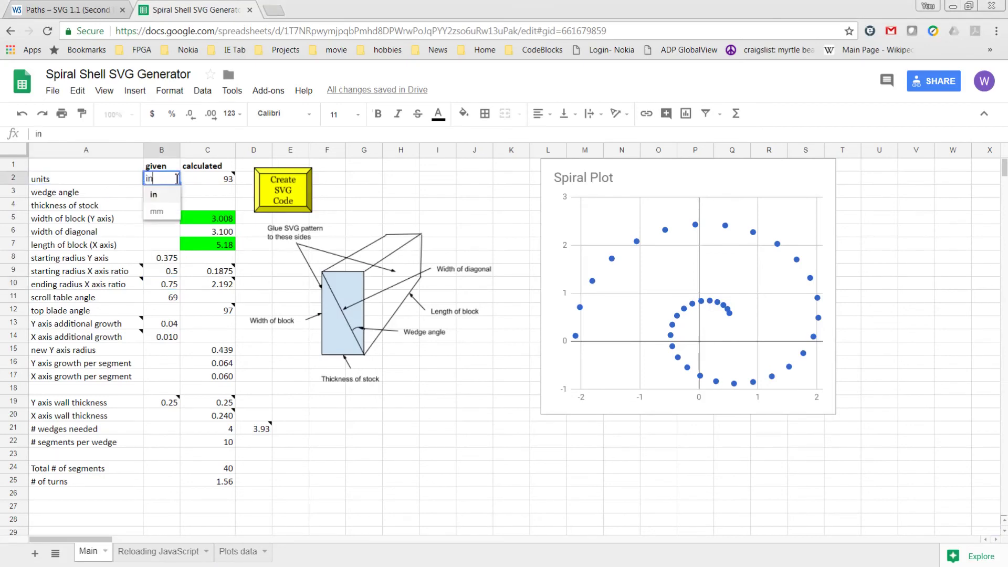
left_click(154, 195)
mouse_move(161, 179)
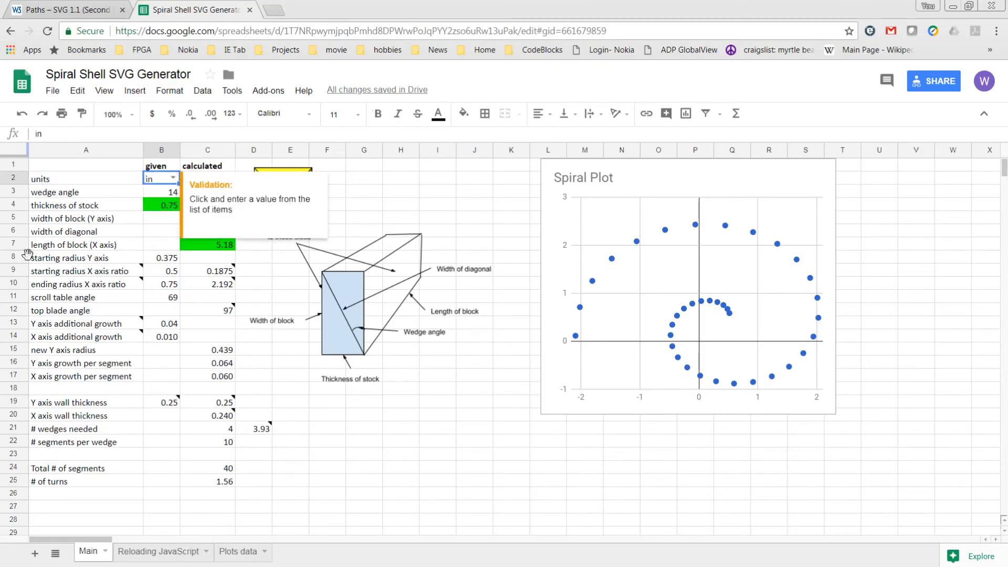
left_click(207, 179)
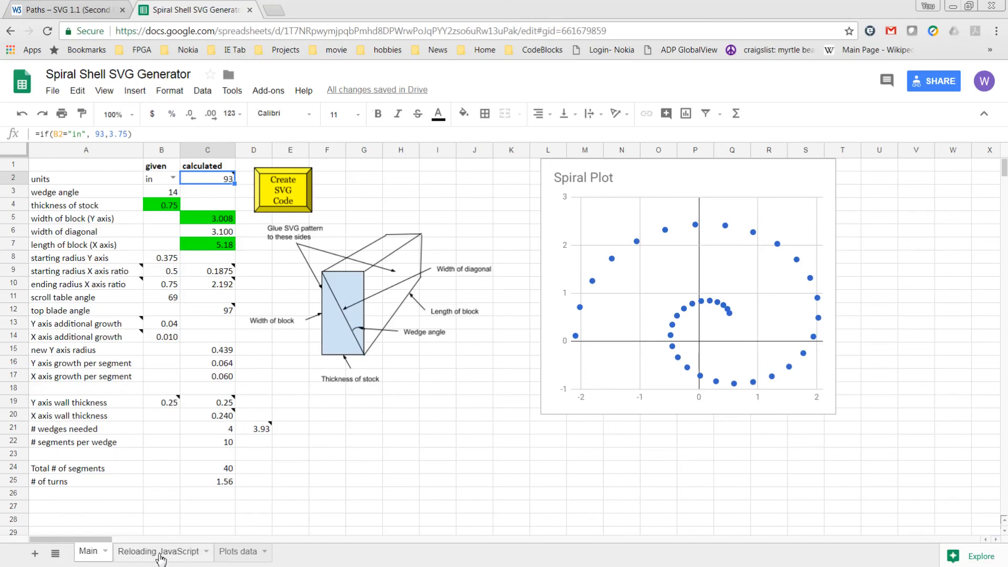
On the Reloading JavaScript sheet, open the script code drawing in the drawing editor
left_click(161, 558)
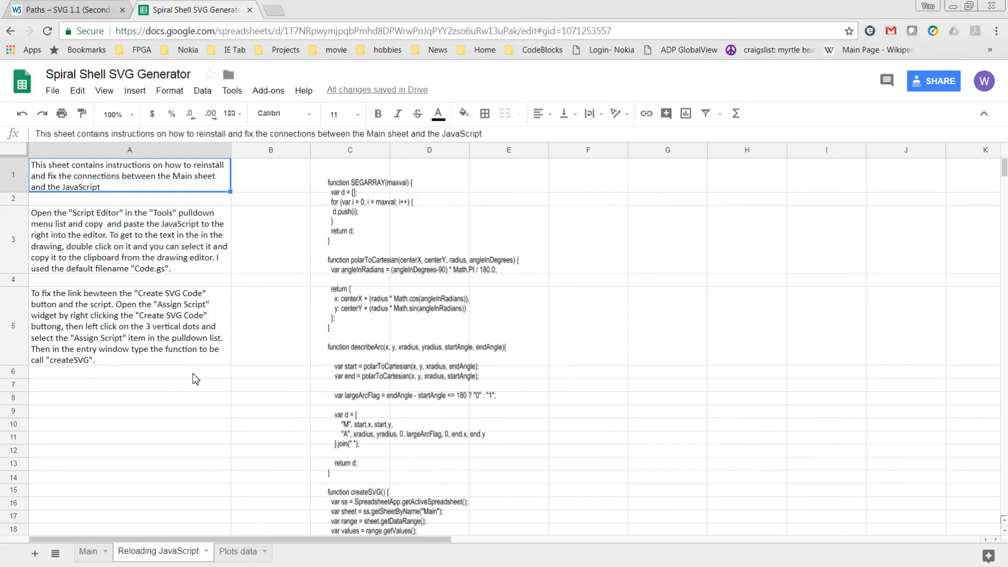
left_click(363, 209)
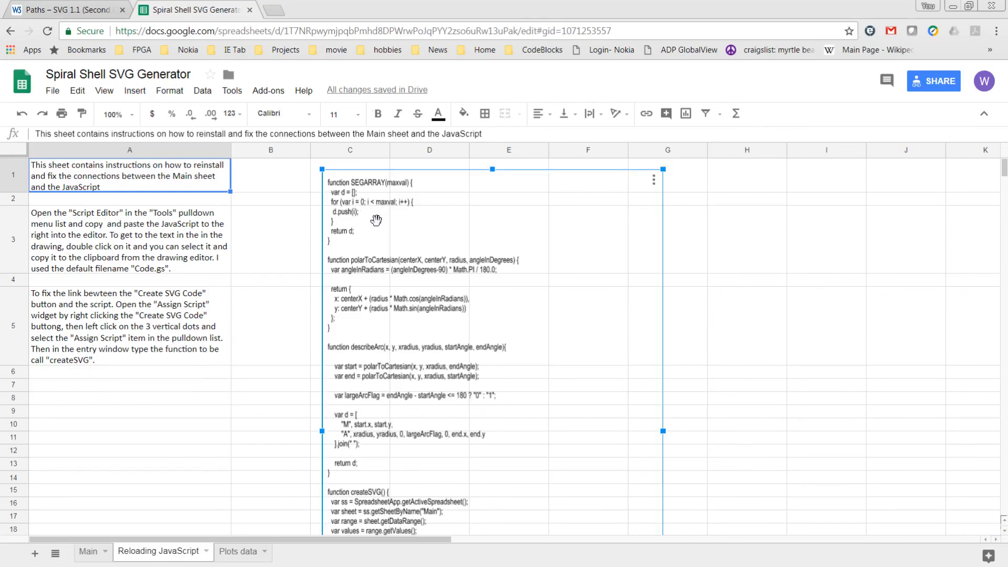
key("Escape")
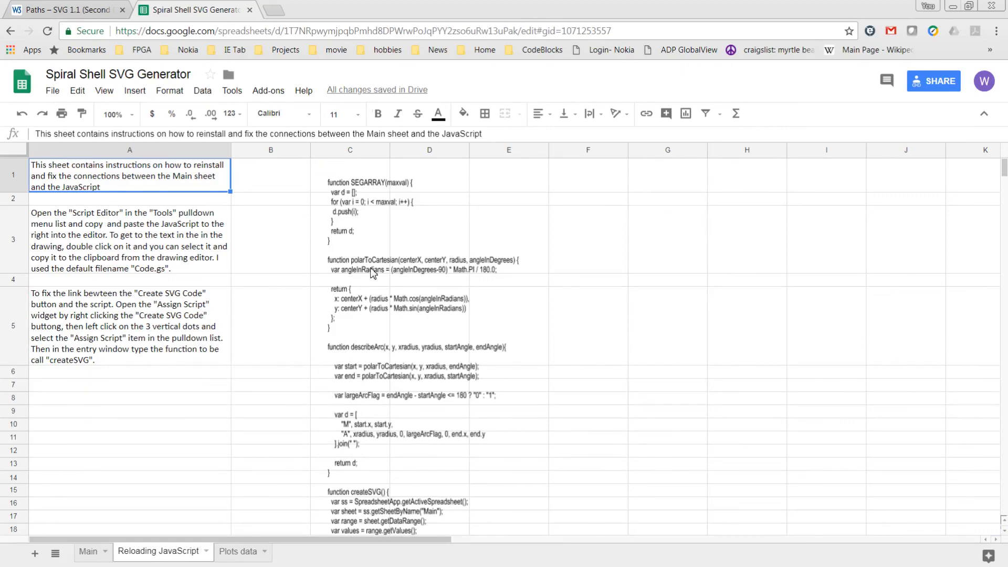
double_click(372, 272)
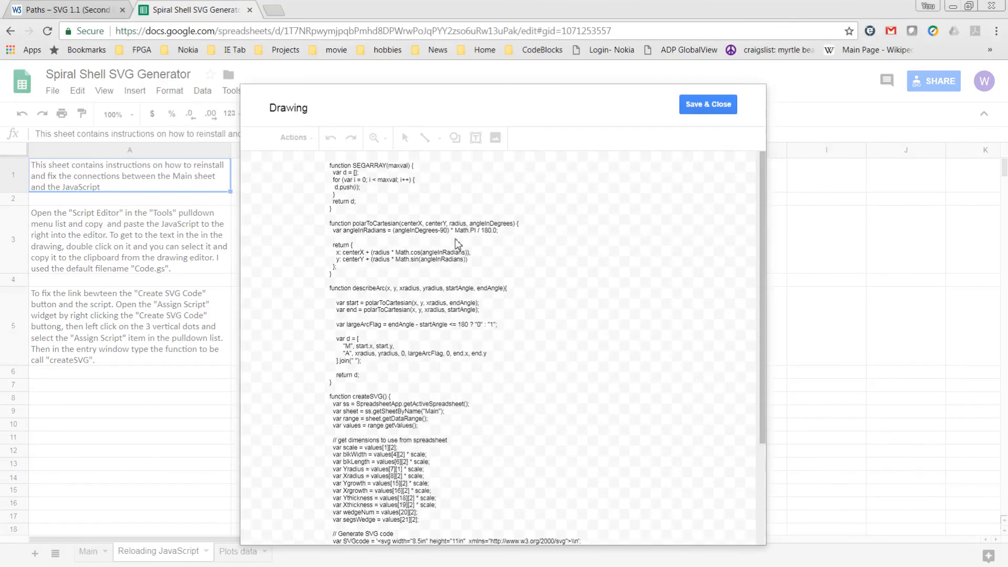
Select the whole script text in the code drawing, copy it with Ctrl+C and close the editor
left_click(338, 172)
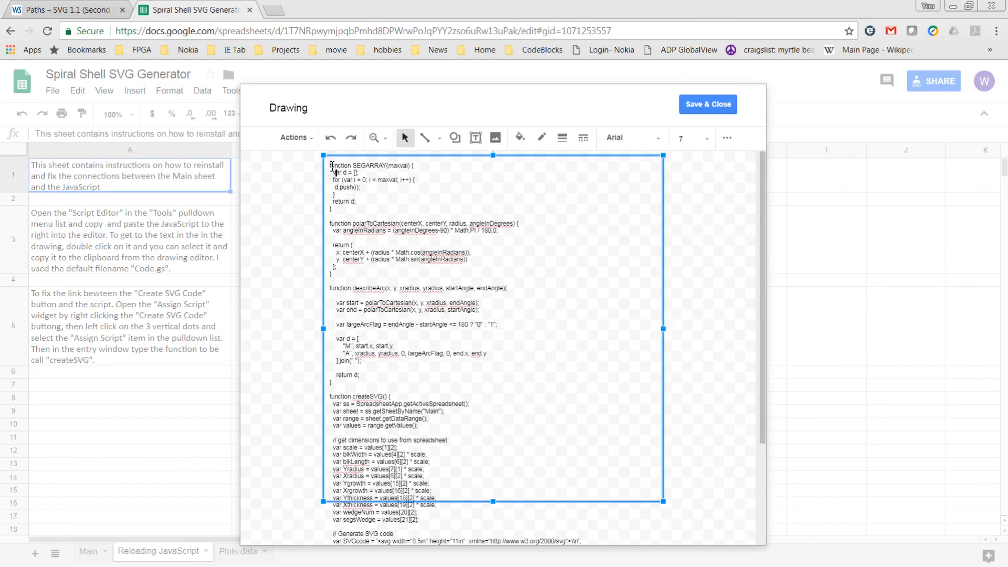
left_click_drag(332, 166, 368, 204)
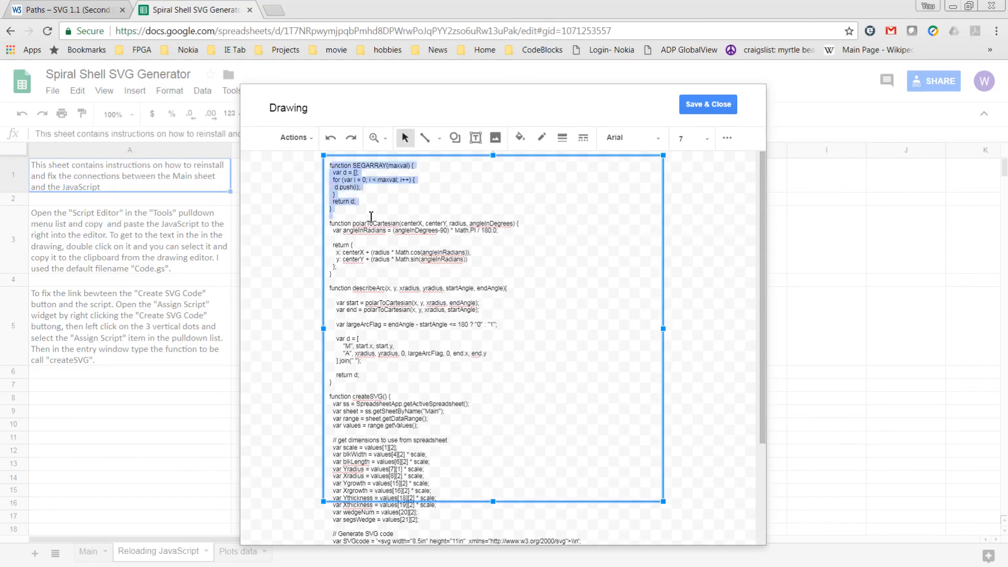
left_click(345, 165)
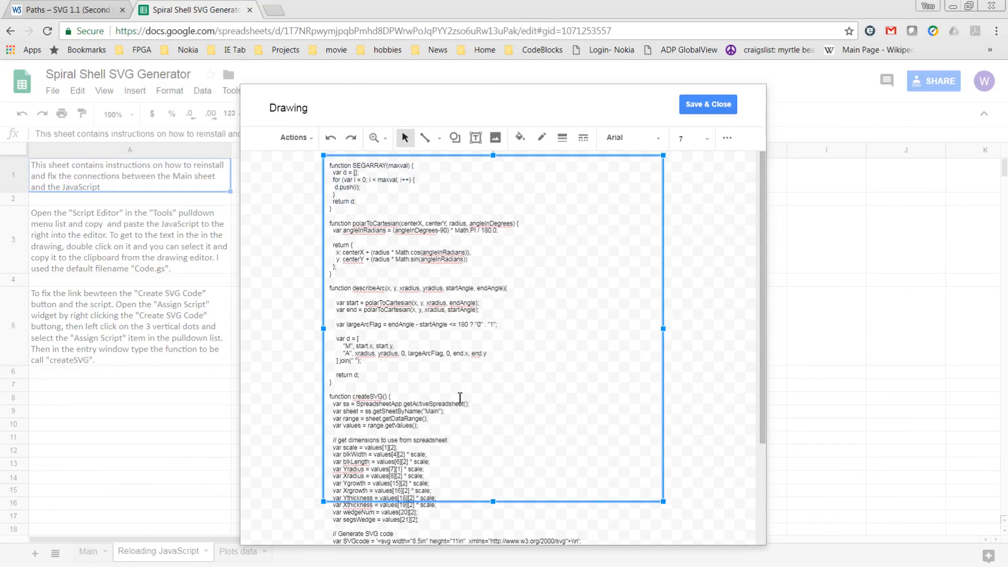
key("Home")
scroll(460, 398, "down", 3)
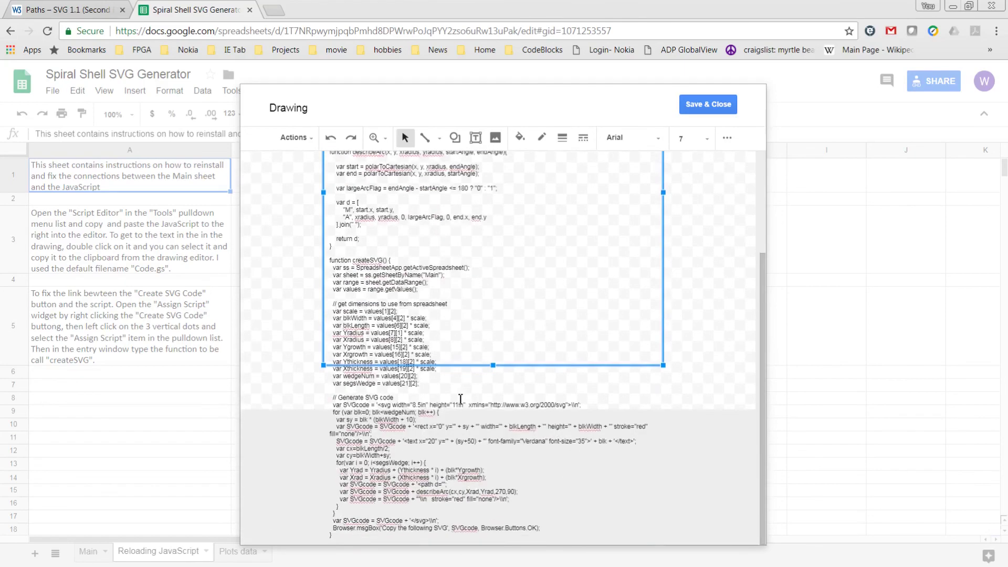
left_click(474, 536, "shift")
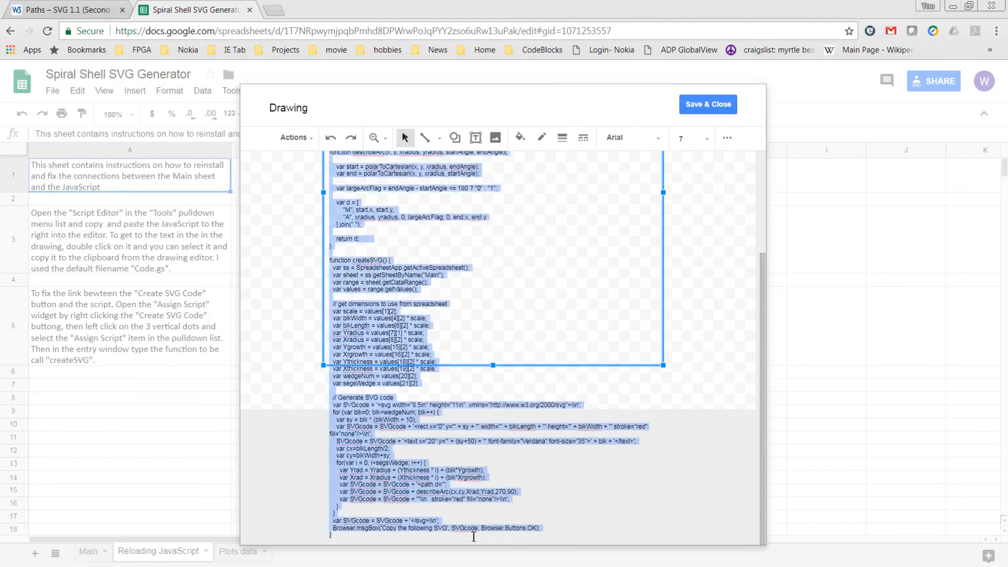
key("ctrl+c")
key("Escape")
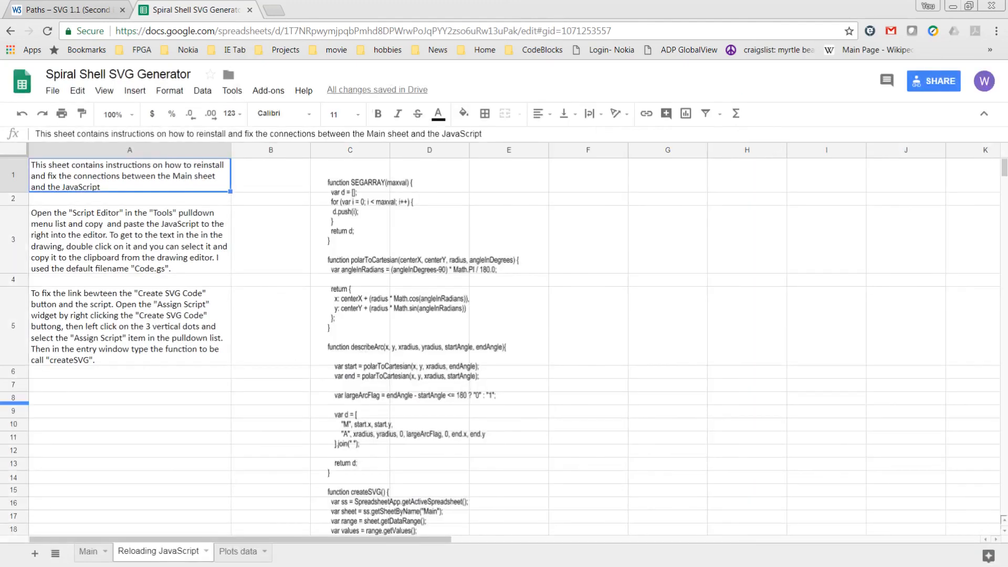